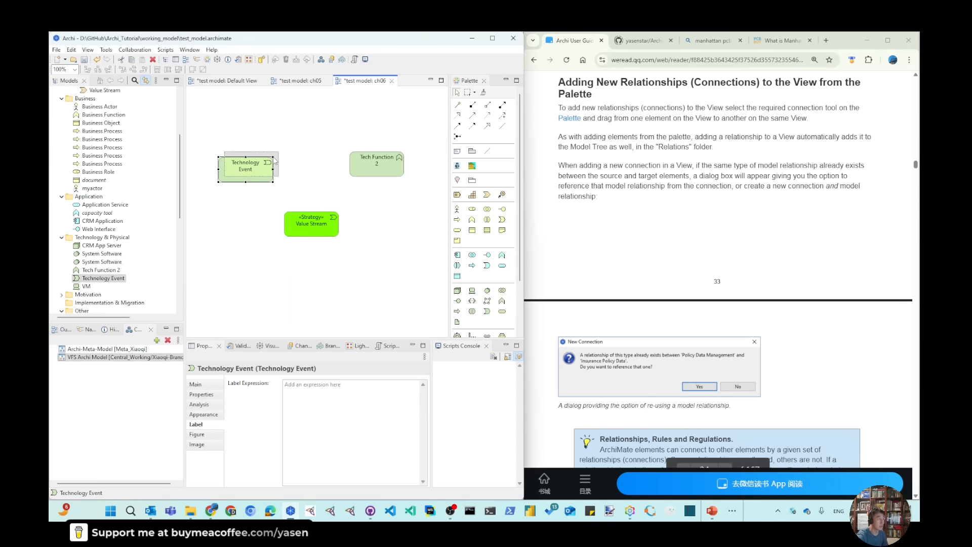
Move the Technology Event element slightly toward Tech Function 2 so the two elements are level in the ch06 view.
left_click_drag(245, 167, 256, 161)
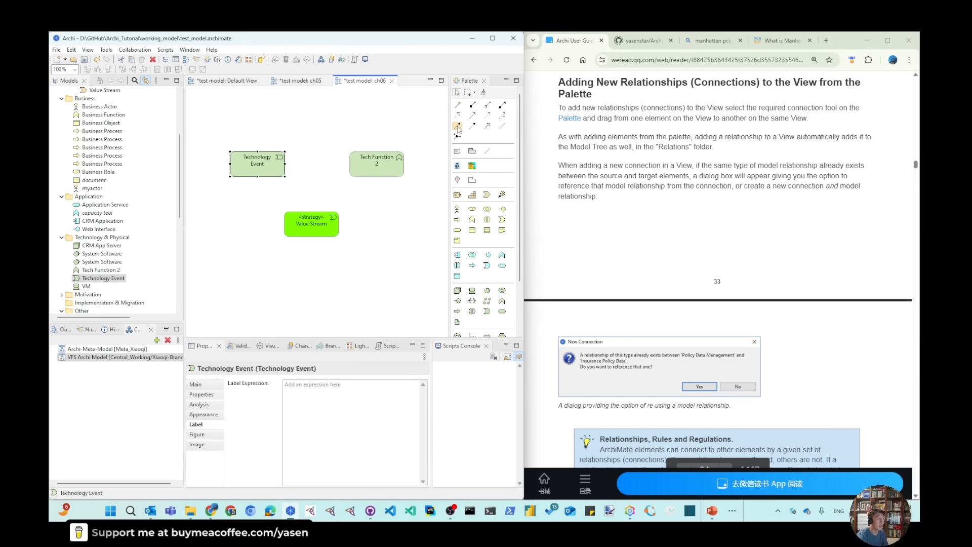
Connect Technology Event to Tech Function 2 with an Association relation and delete that relation.
left_click(503, 127)
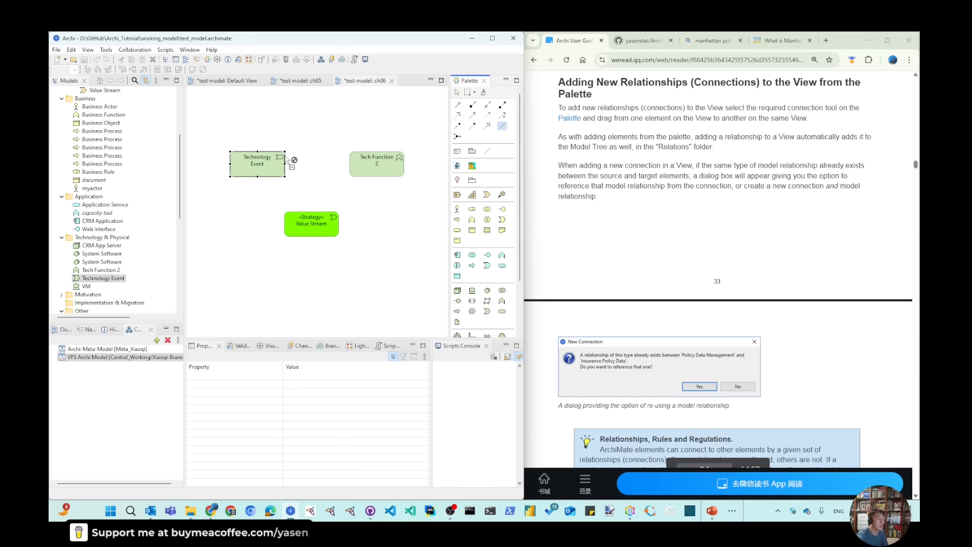
left_click(263, 166)
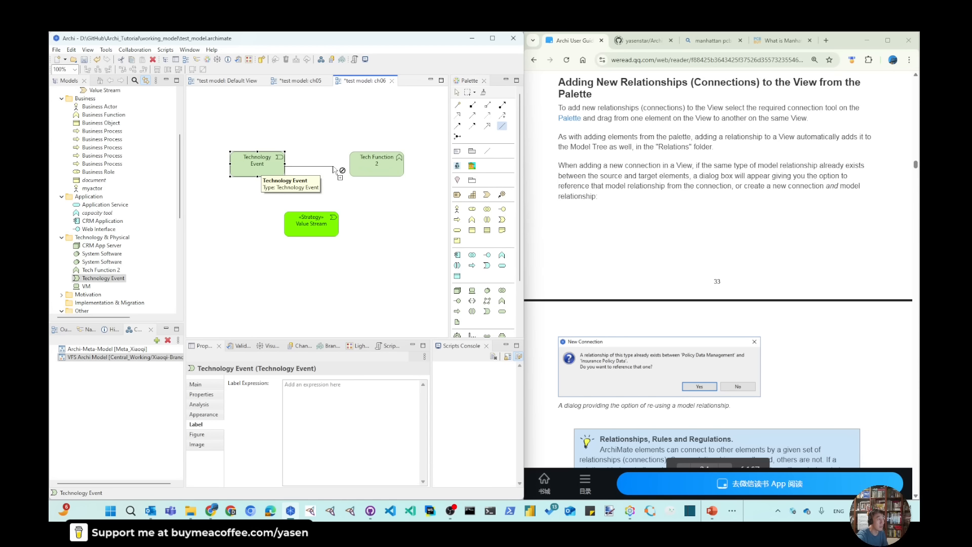
left_click(389, 175)
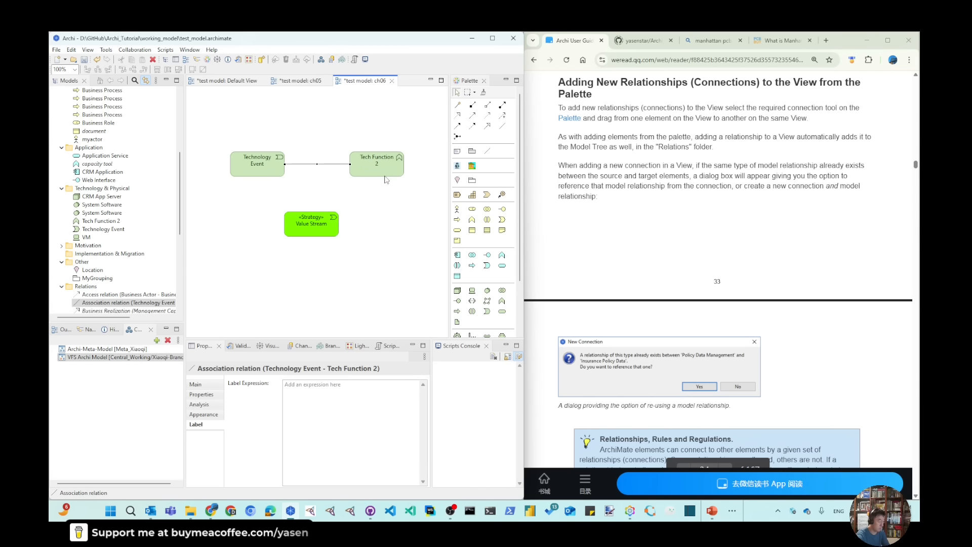
key("Delete")
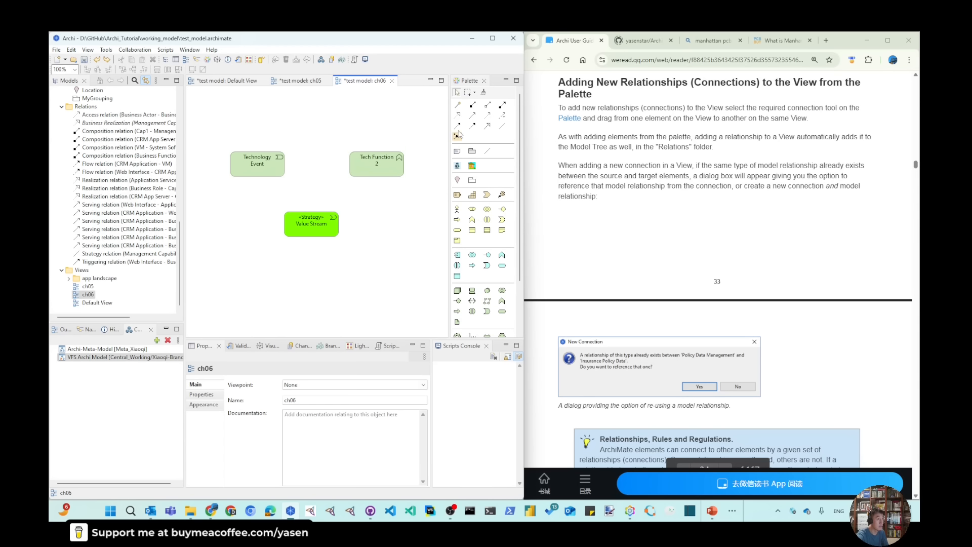
Recreate the Association relation from Technology Event to Tech Function 2 and undo its creation.
left_click(502, 125)
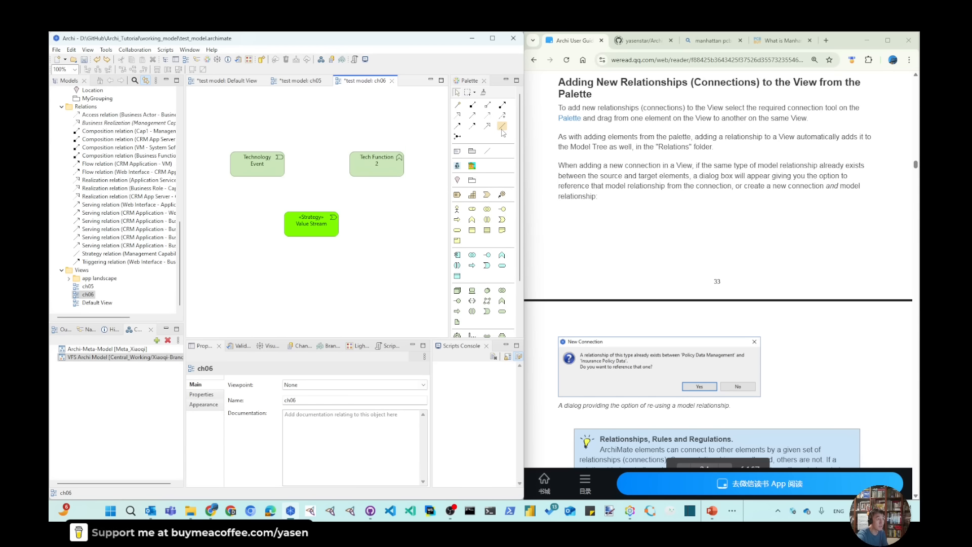
left_click(272, 168)
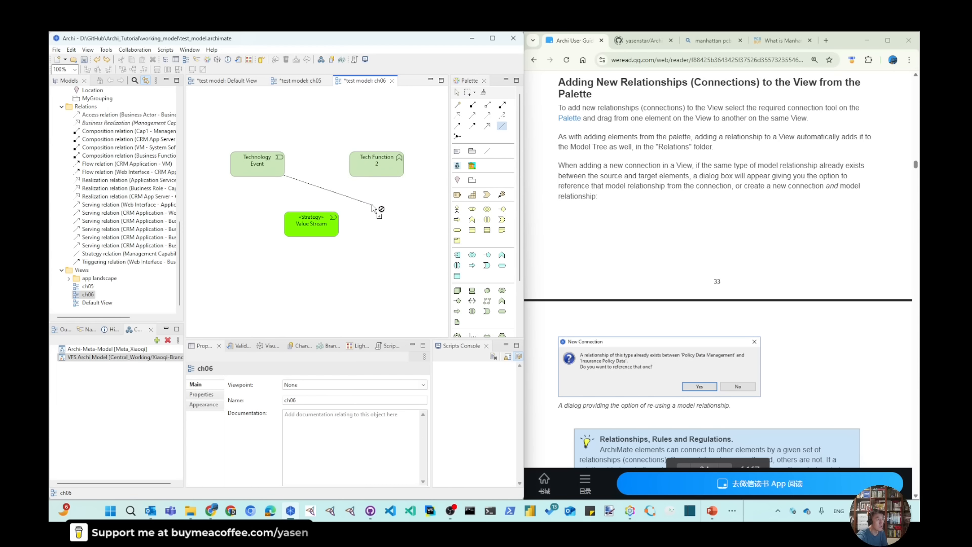
left_click(364, 169)
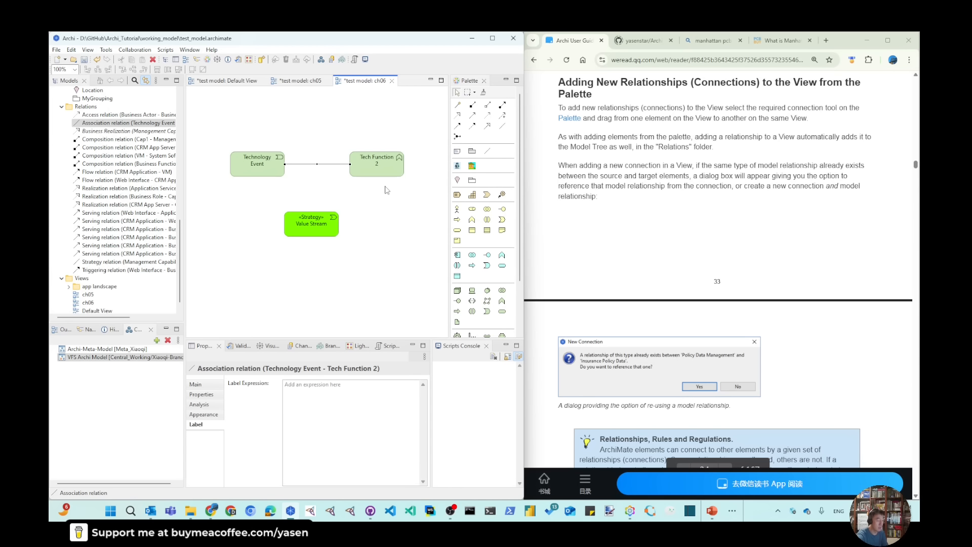
key("ctrl+z")
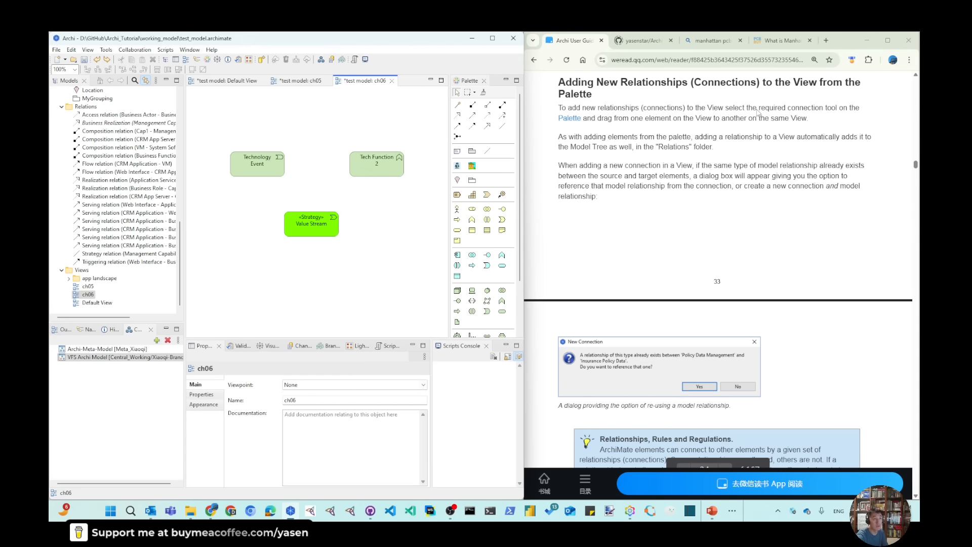
Connect Technology Event to Tech Function 2 with a Flow relation.
left_click(472, 126)
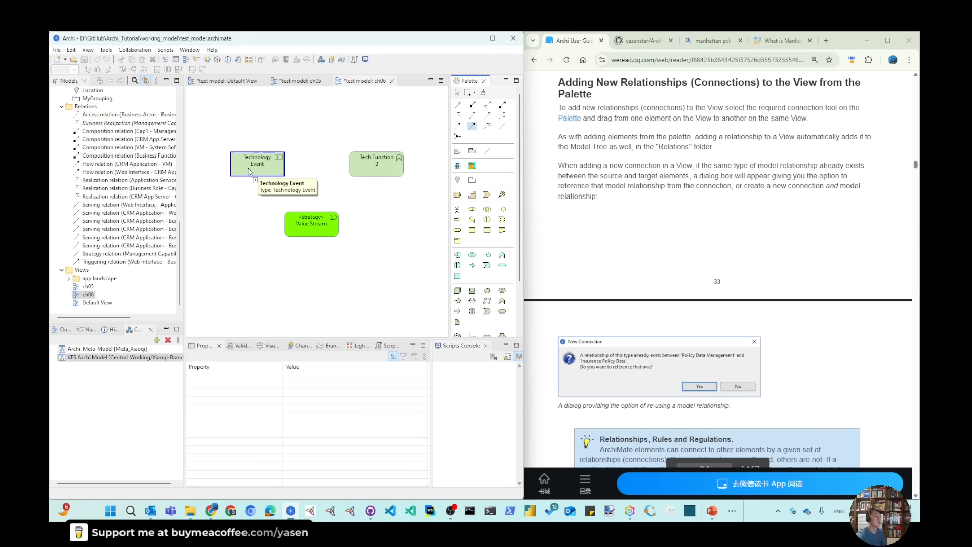
left_click(259, 170)
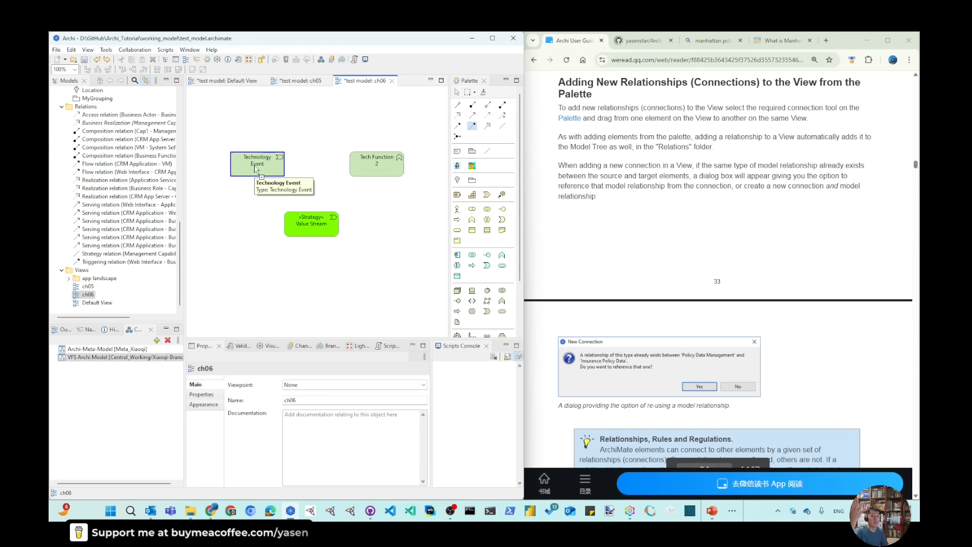
left_click(256, 169)
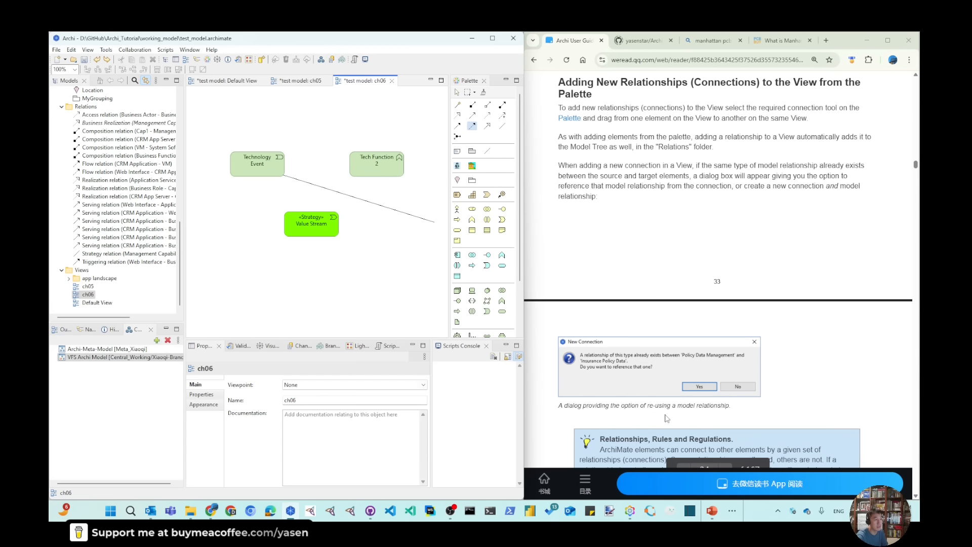
scroll(669, 413, "down", 2)
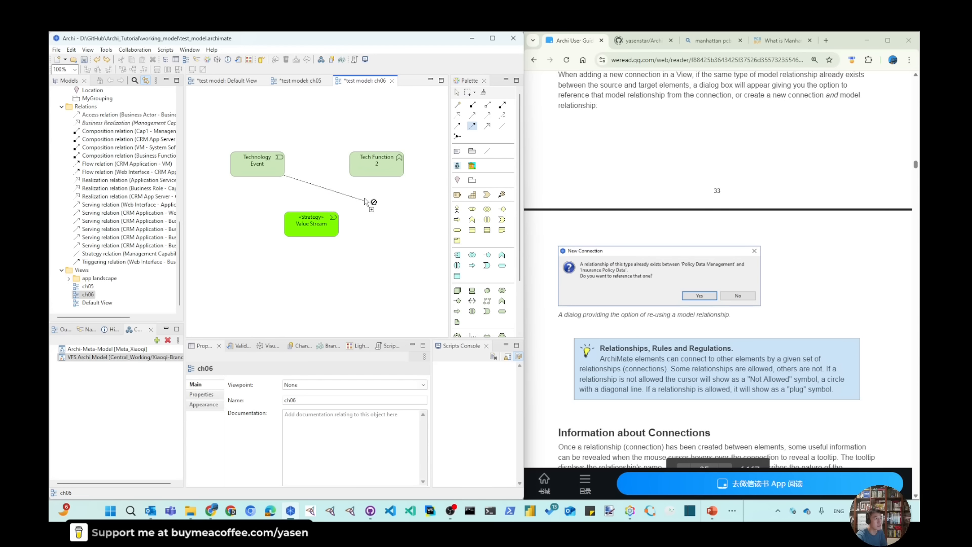
left_click(473, 125)
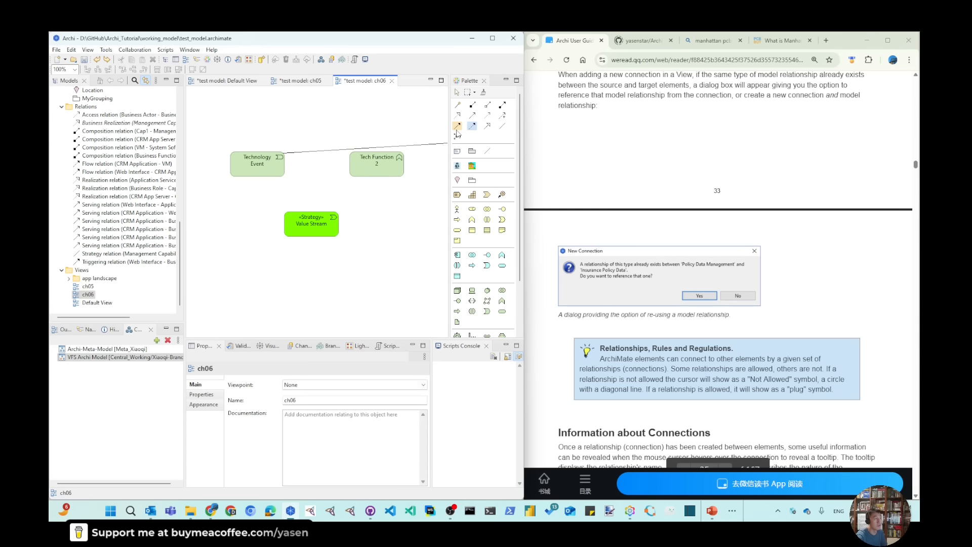
left_click(281, 166)
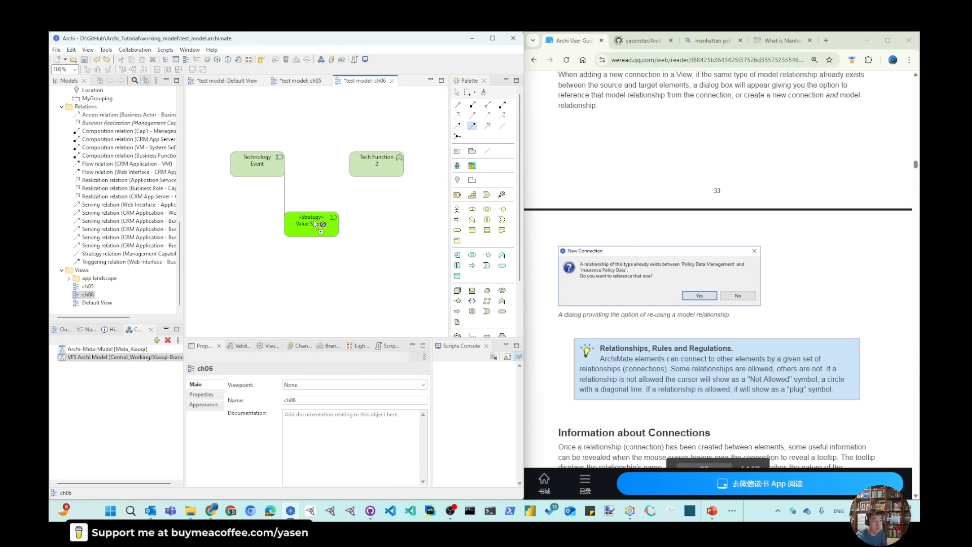
left_click(372, 167)
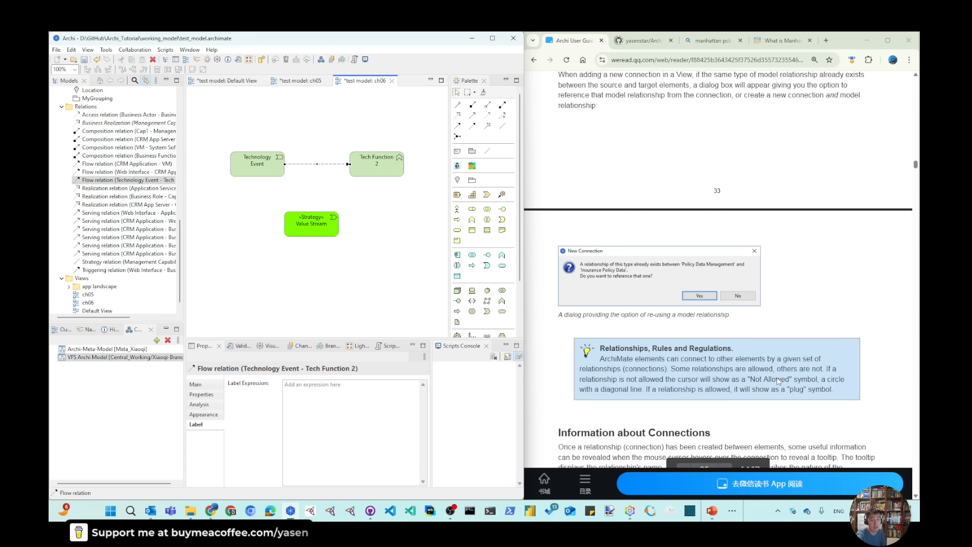
Open the ArchiMate Relationships reference table and examine the relationships allowed from Technology Event.
left_click(209, 50)
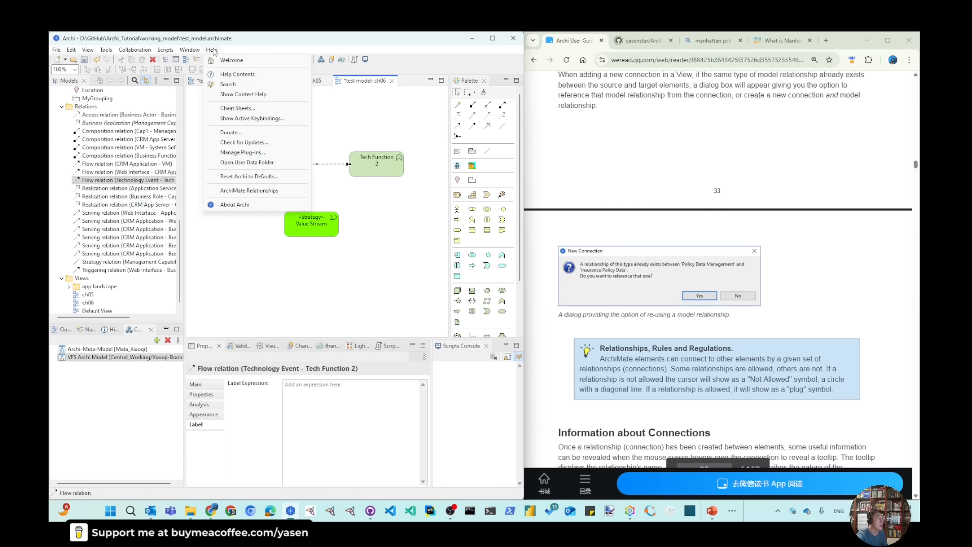
left_click(246, 191)
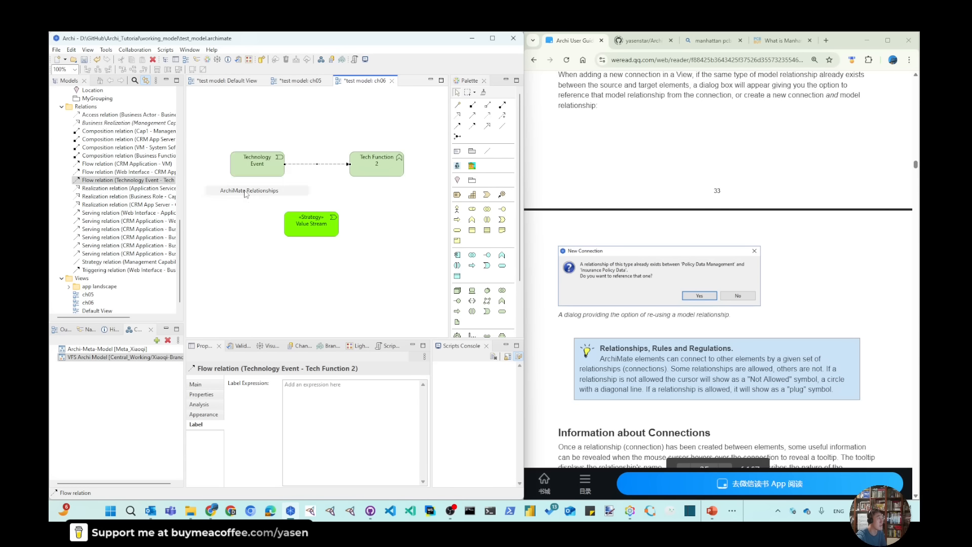
left_click_drag(327, 122, 649, 99)
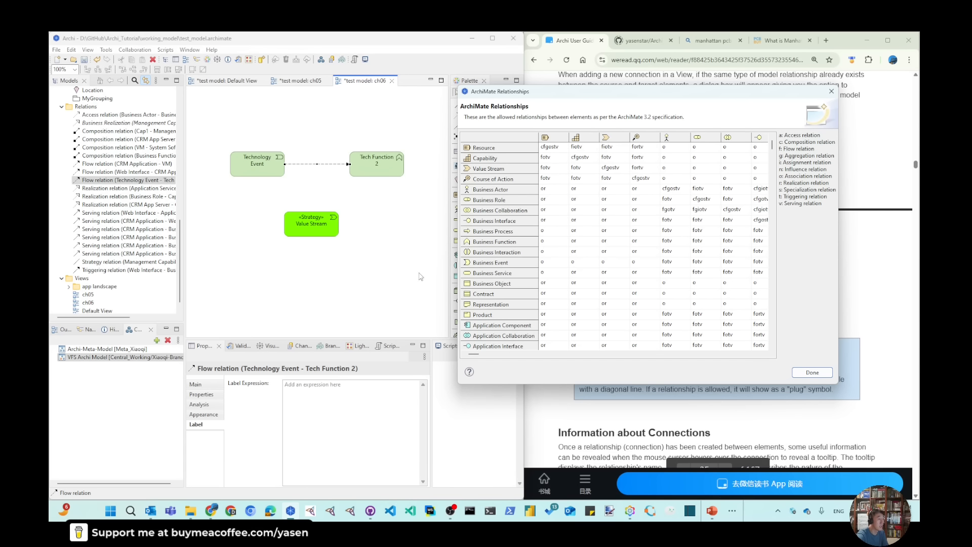
scroll(503, 299, "down", 10)
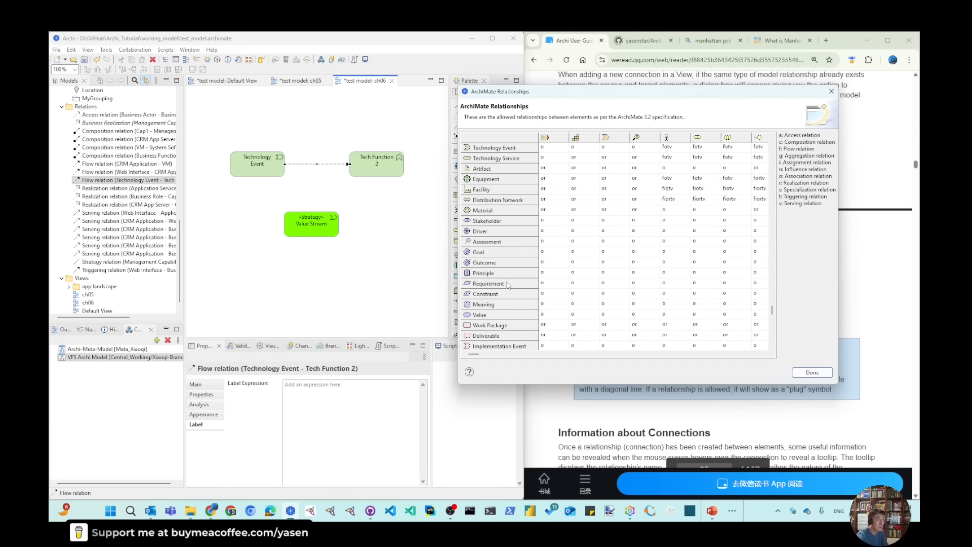
left_click(474, 179)
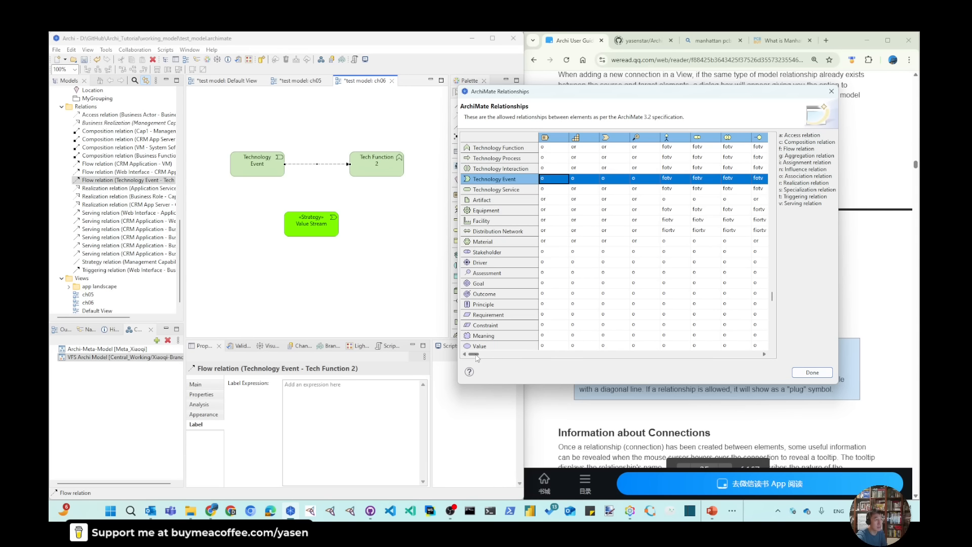
left_click_drag(477, 357, 626, 370)
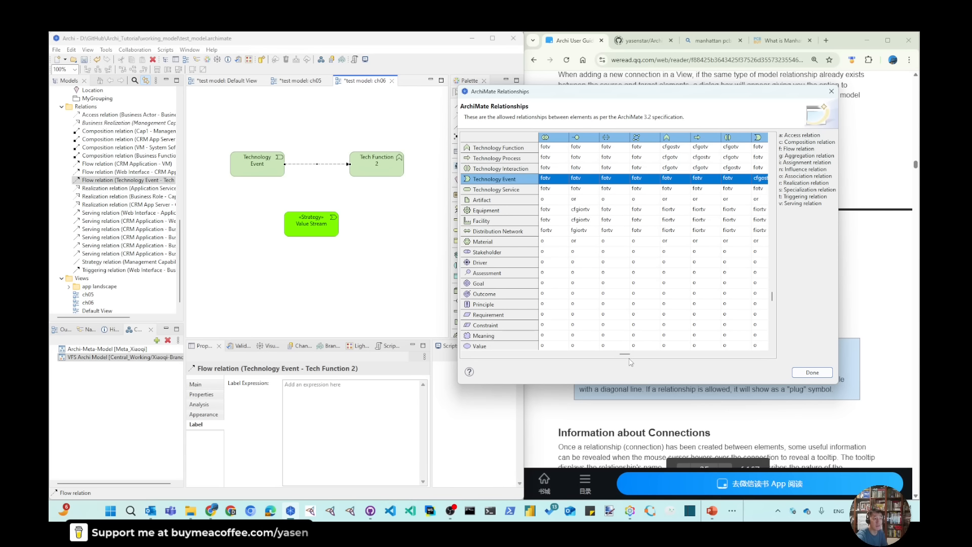
left_click_drag(624, 354, 477, 351)
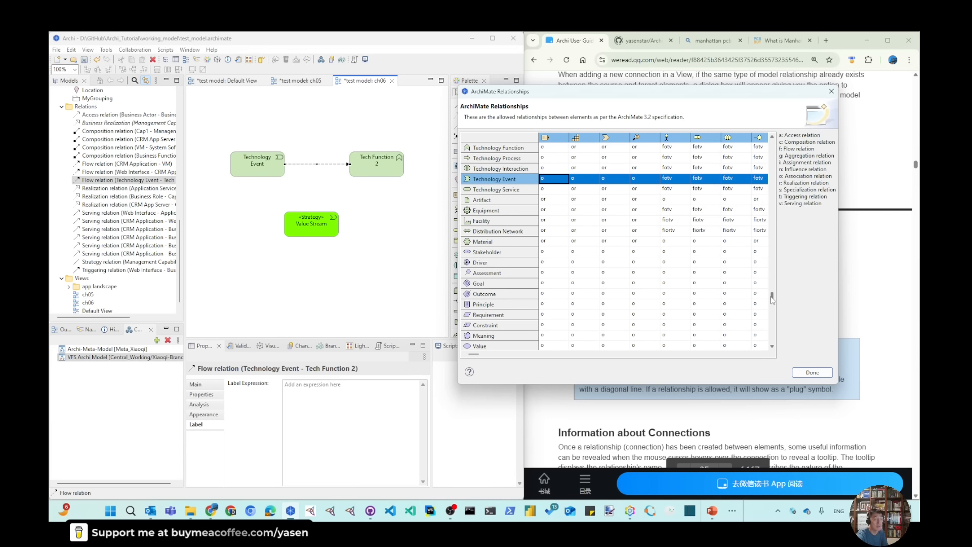
Examine the relationships allowed from Value Stream across the columns of the ArchiMate Relationships table.
left_click_drag(771, 297, 771, 140)
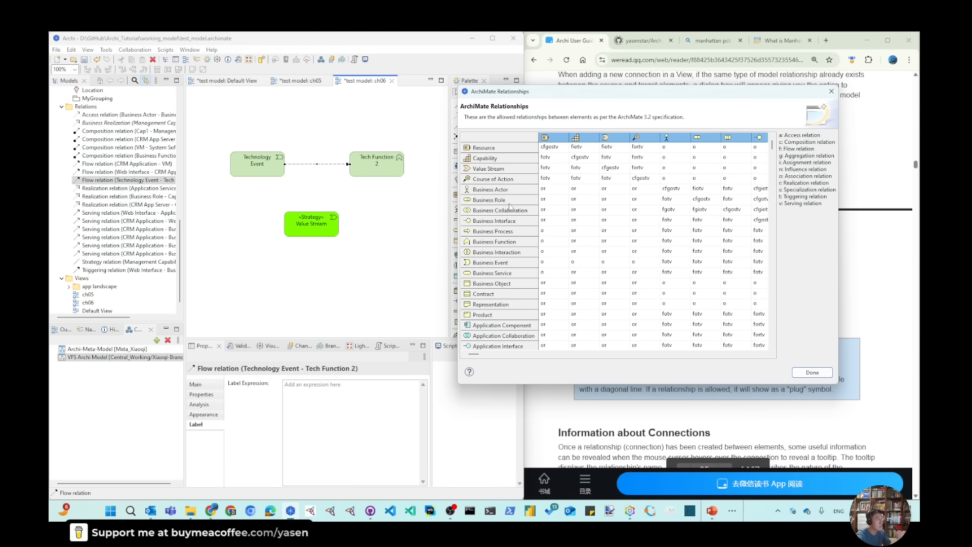
left_click(489, 170)
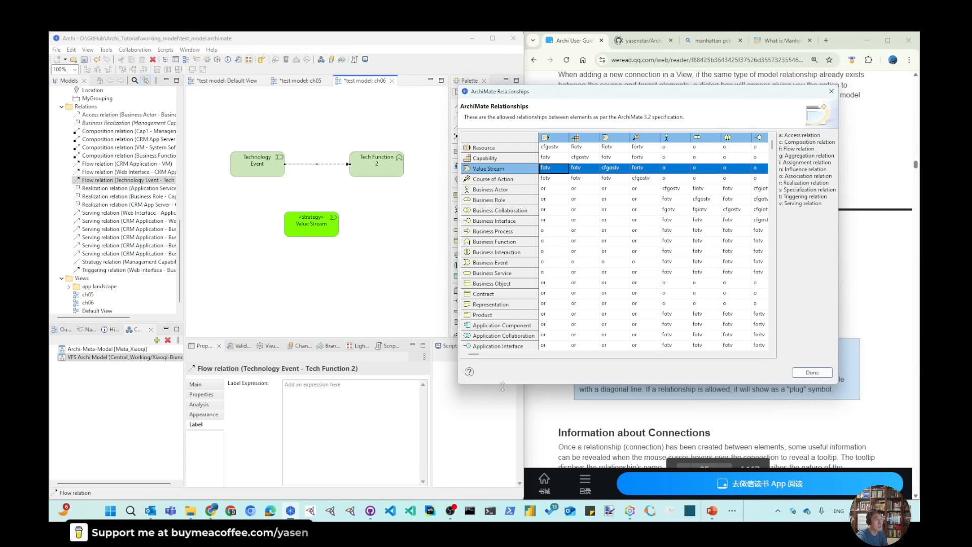
left_click_drag(475, 359, 655, 356)
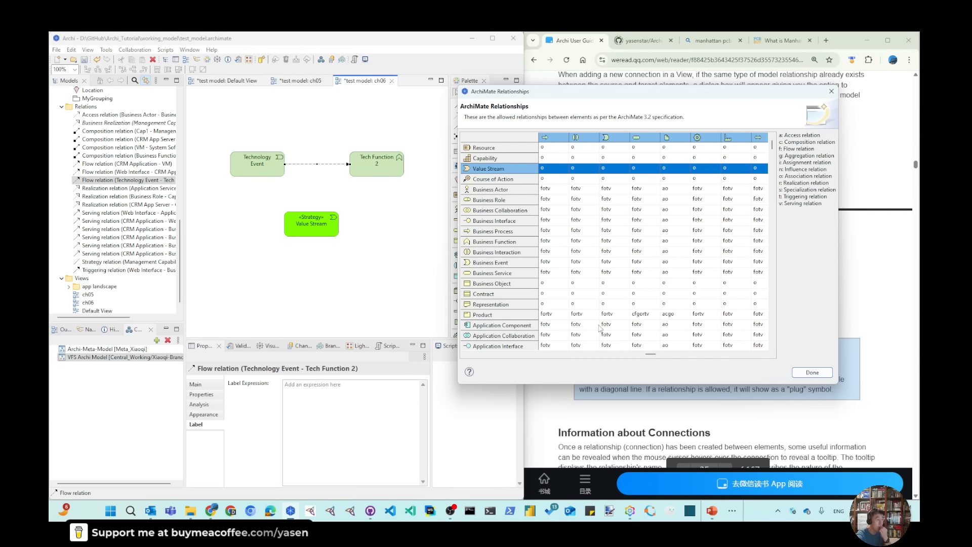
left_click_drag(650, 357, 473, 361)
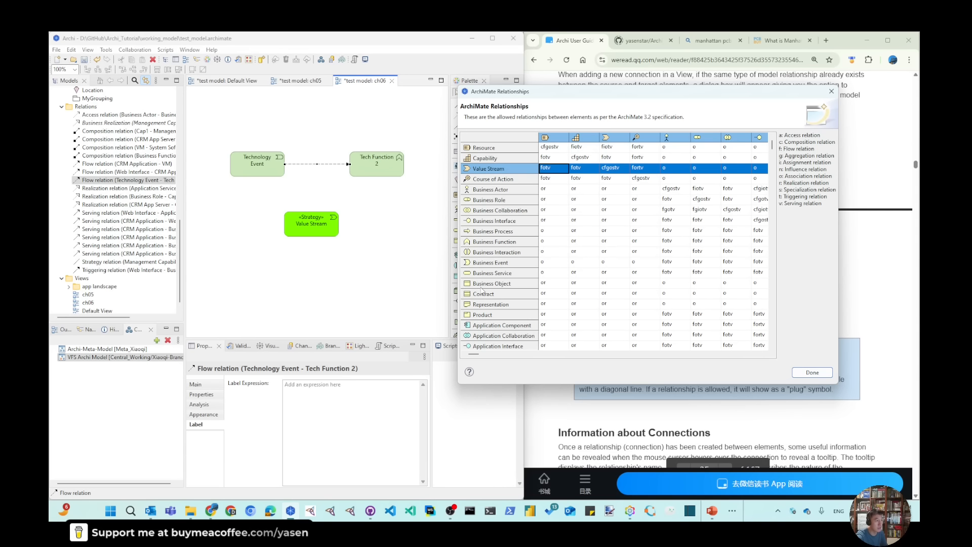
Examine the Business Object and Business Actor rows of the relationships table, and close the table.
left_click(471, 284)
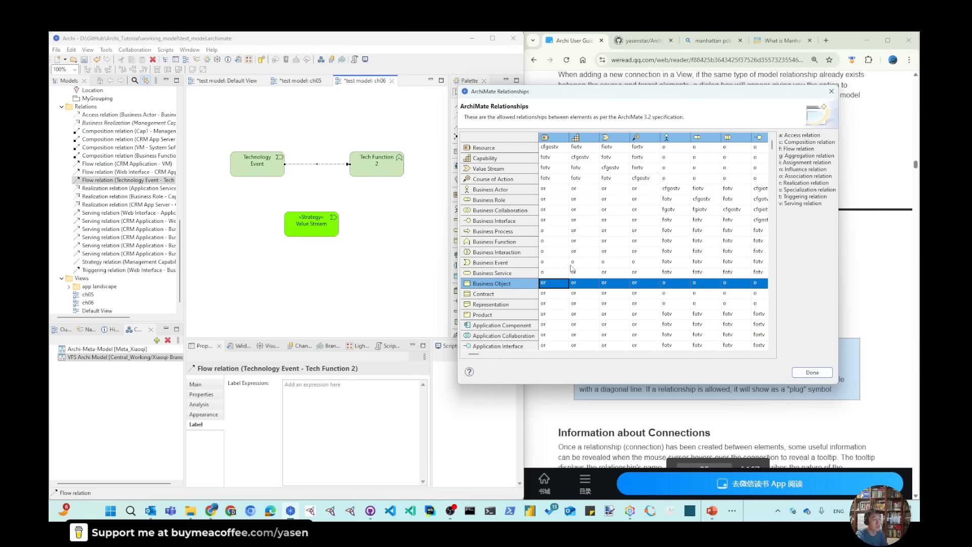
left_click(479, 191)
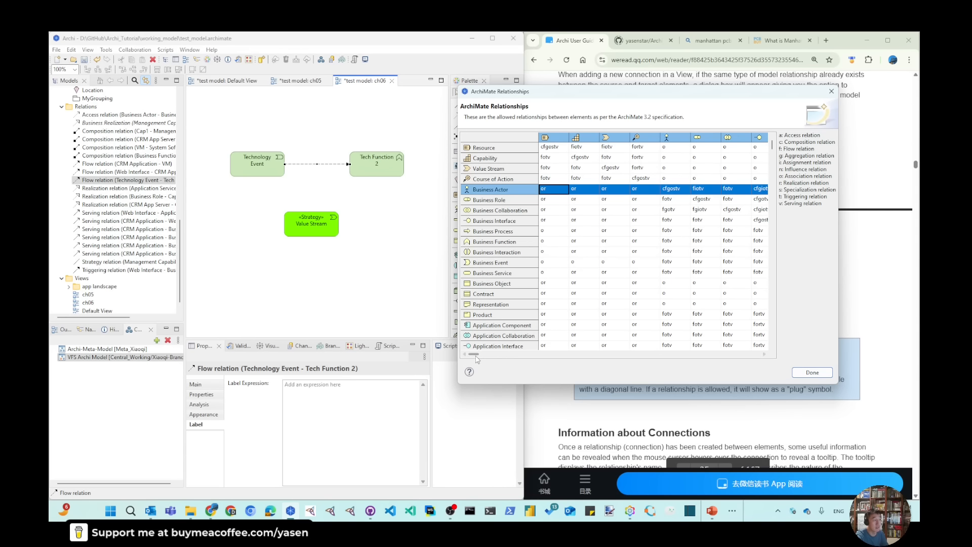
left_click_drag(476, 357, 528, 360)
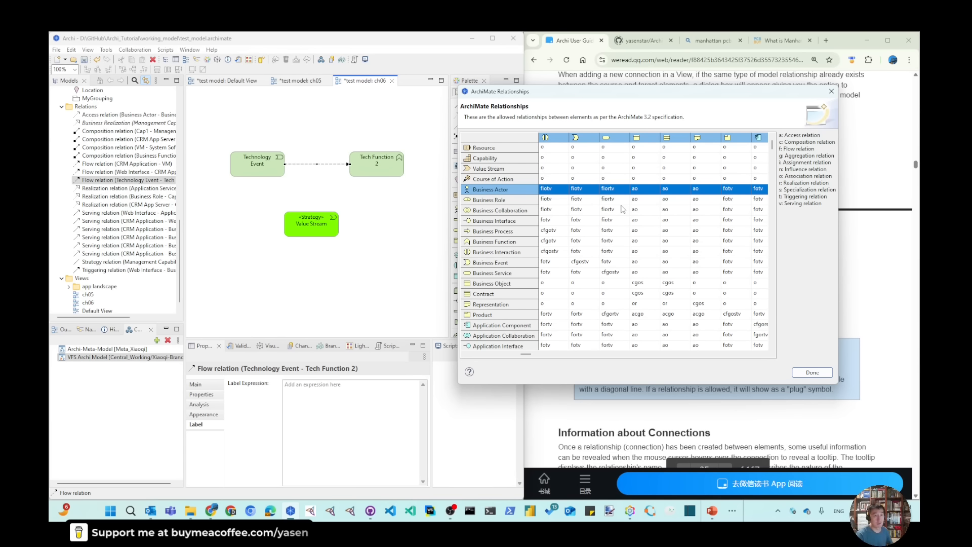
left_click(831, 91)
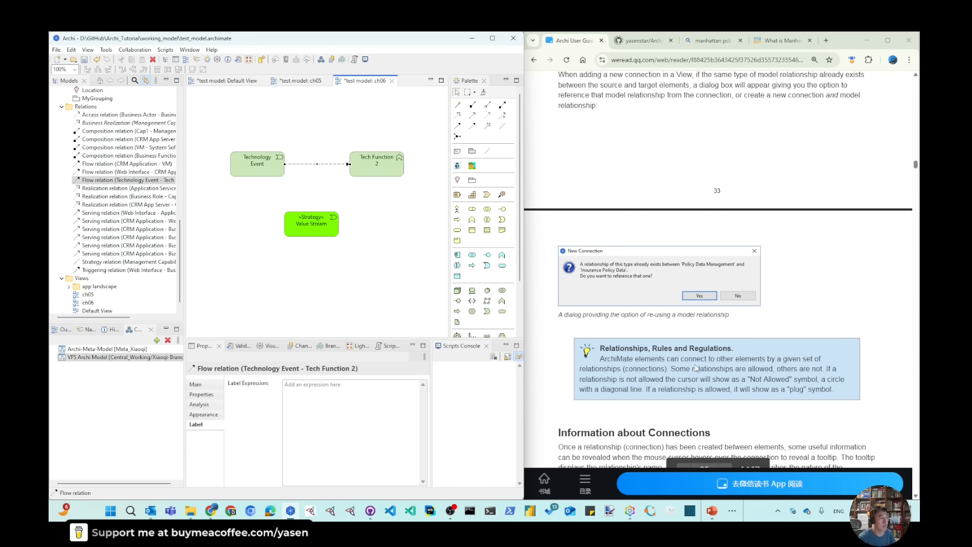
Add a second Flow relation from Technology Event to Tech Function 2 as a new relationship and undo it.
scroll(675, 314, "up", 2)
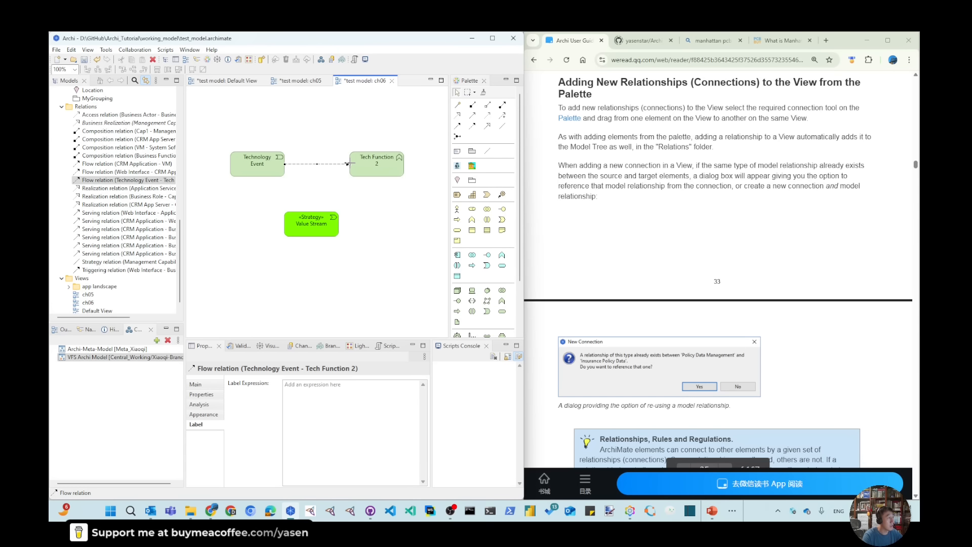
left_click(472, 126)
left_click(247, 171)
left_click(373, 170)
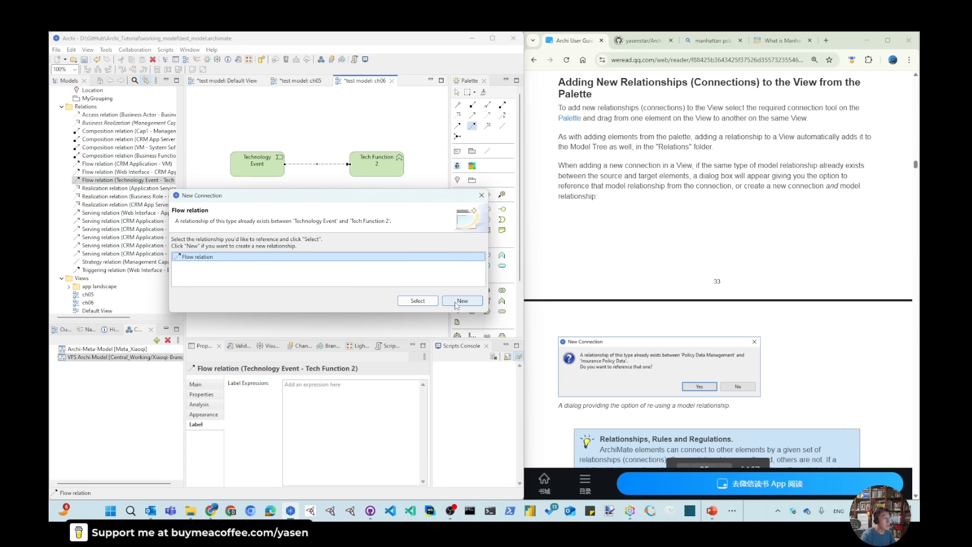
left_click(481, 195)
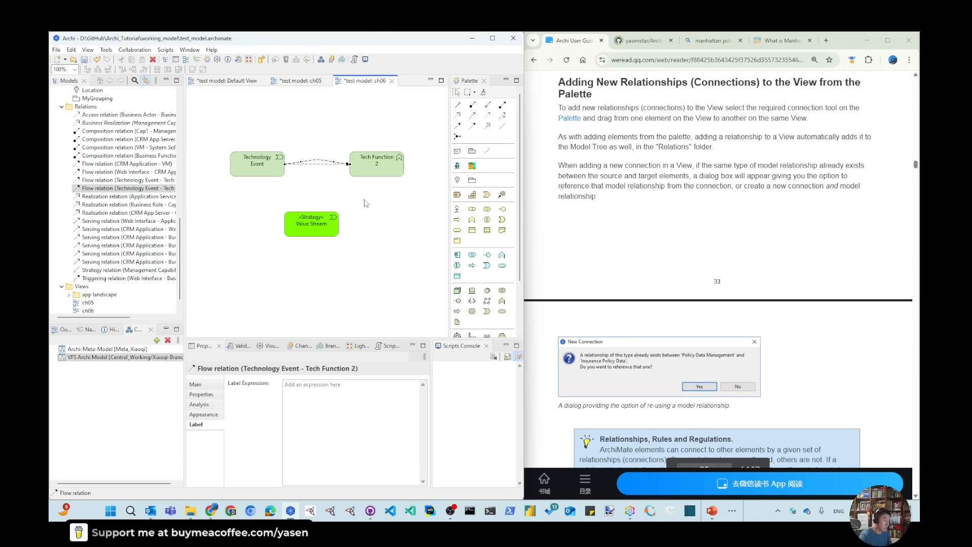
key("ctrl+z")
Select the Flow relation between Technology Event and Tech Function 2 and view its tooltip.
left_click(320, 165)
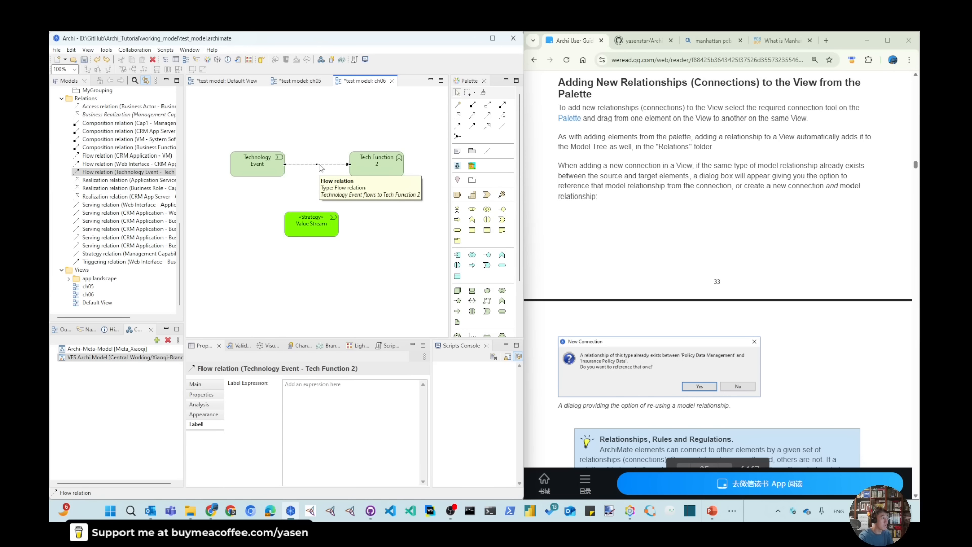
Delete the Flow relation between Technology Event and Tech Function 2 from the ch06 view, and widen the Tech Function 2 element slightly.
key("Delete")
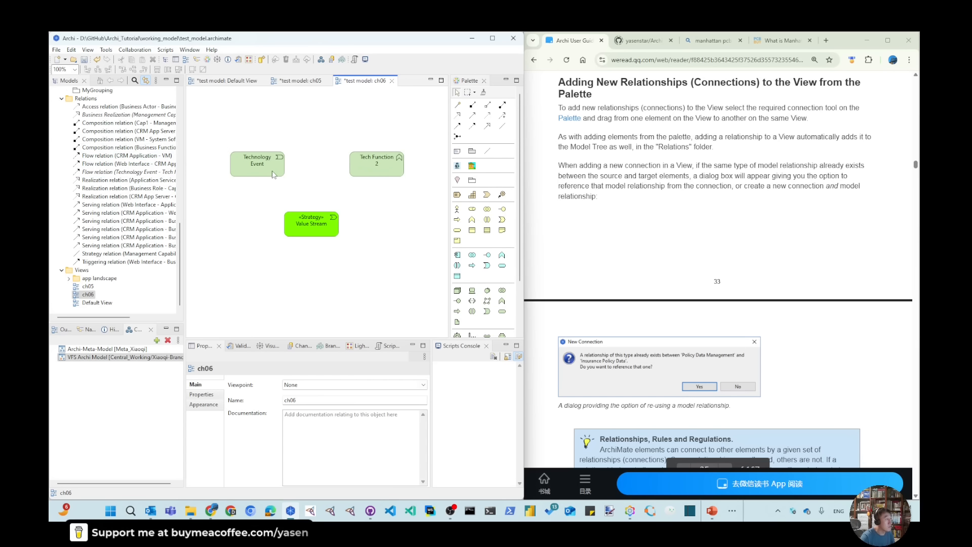
left_click(241, 171)
left_click(382, 174)
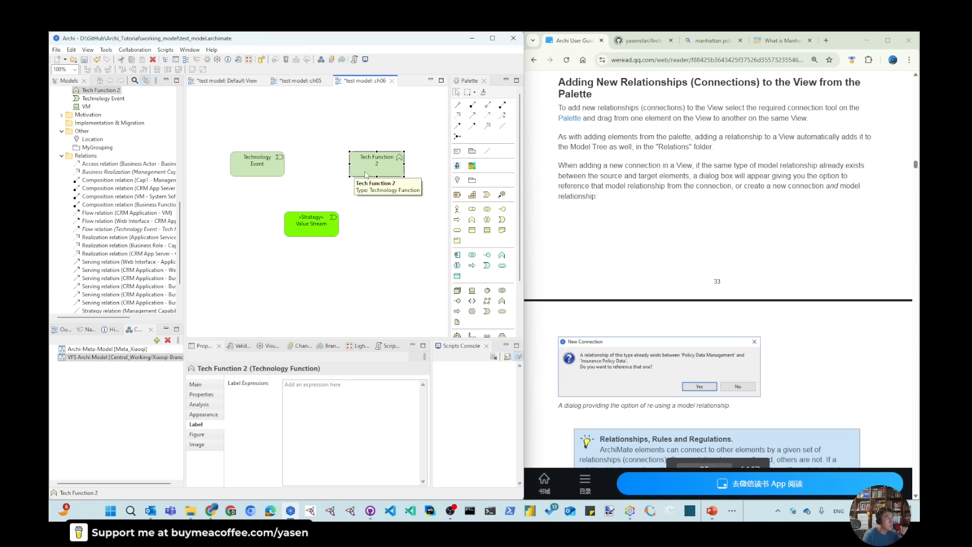
left_click_drag(404, 164, 416, 164)
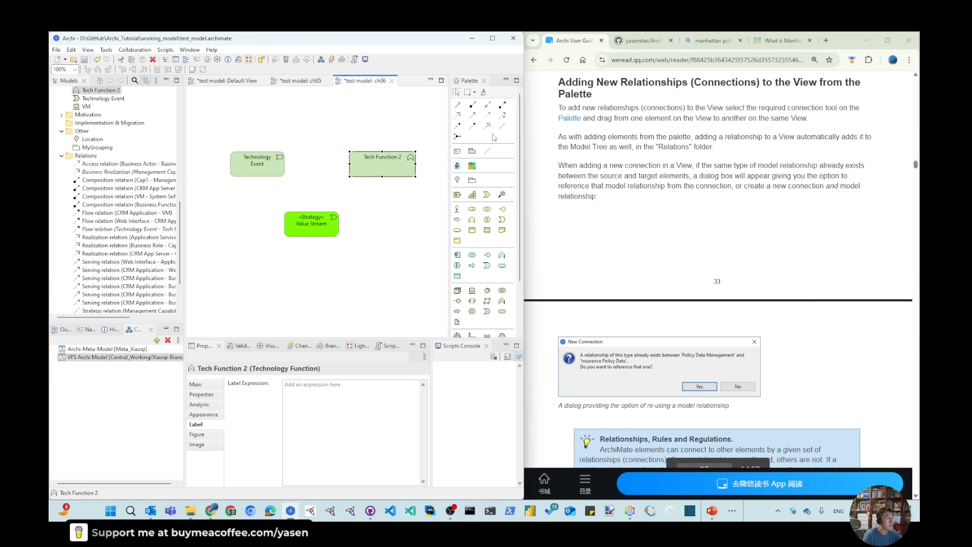
Add a Flow relation from Technology Event to Tech Function 2, reusing the Flow relationship that already exists in the model.
left_click(471, 126)
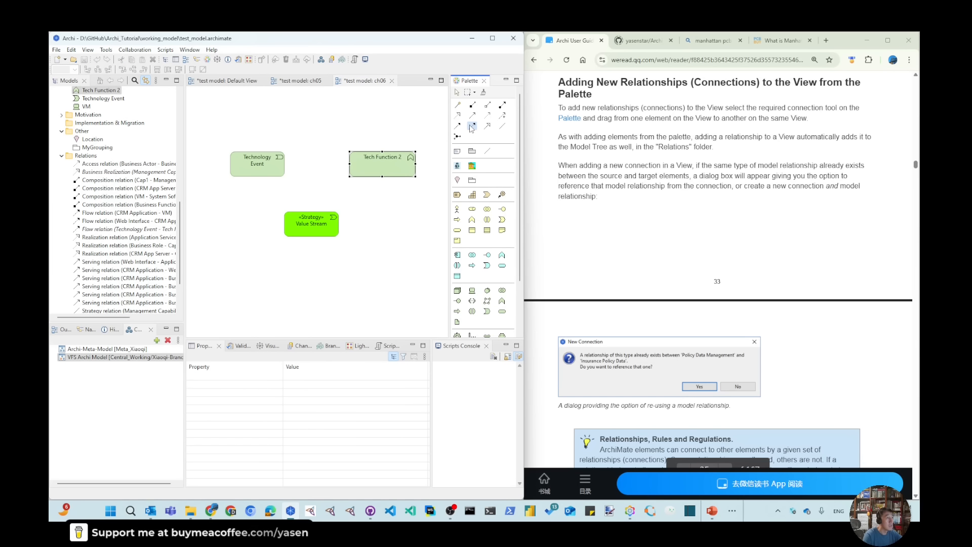
left_click(260, 164)
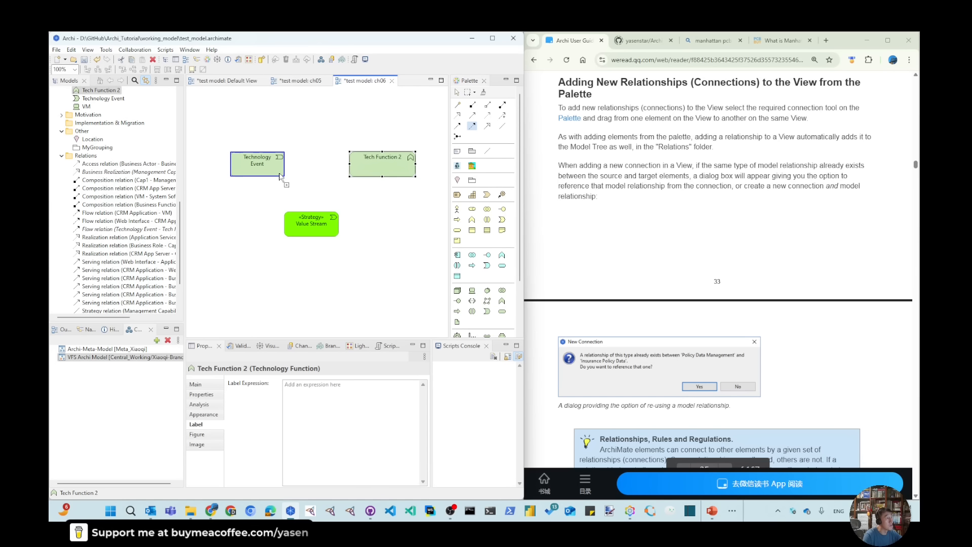
left_click(370, 167)
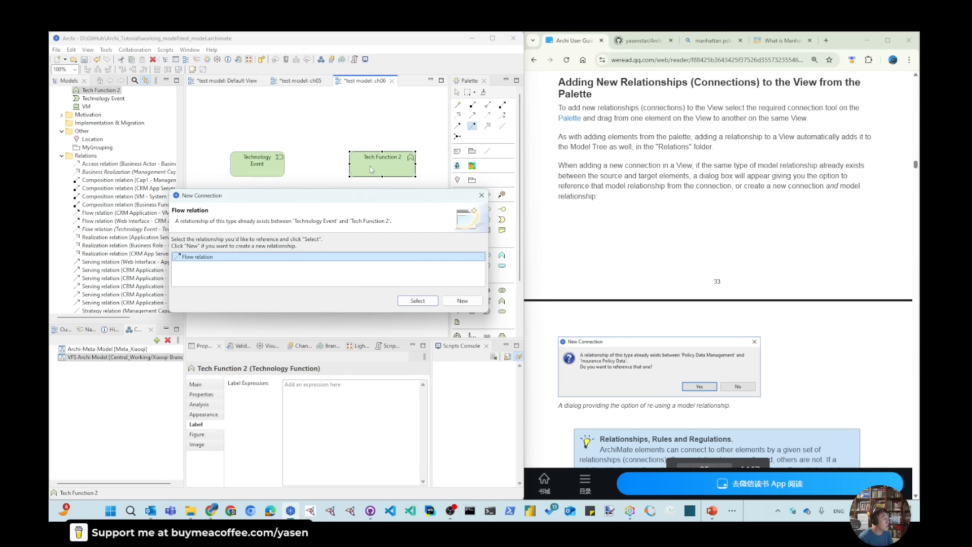
left_click(418, 301)
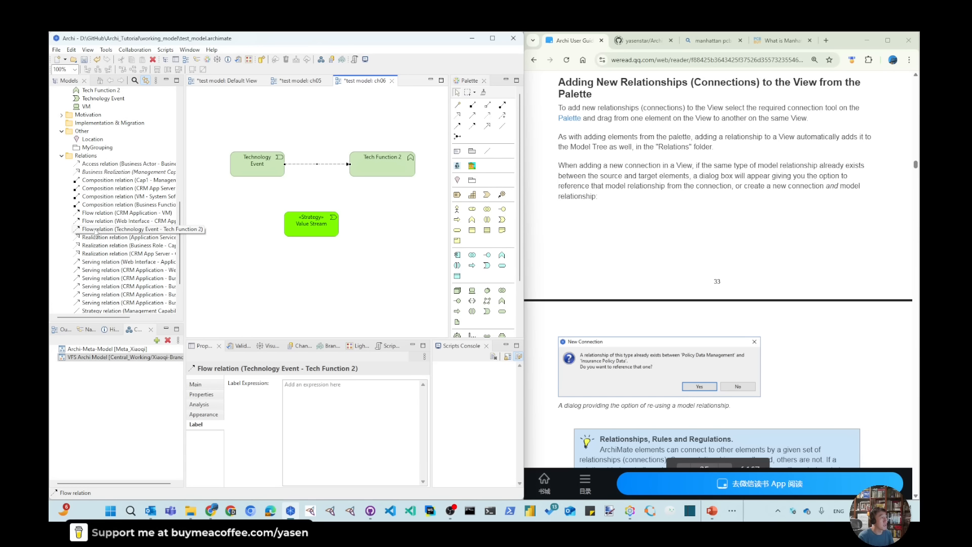
Try adding another Flow relation between Technology Event and Tech Function 2 as a separate new relationship, and undo it.
mouse_move(96, 232)
left_mouse_down()
mouse_move(267, 187)
mouse_move(269, 170)
mouse_move(362, 173)
left_mouse_up()
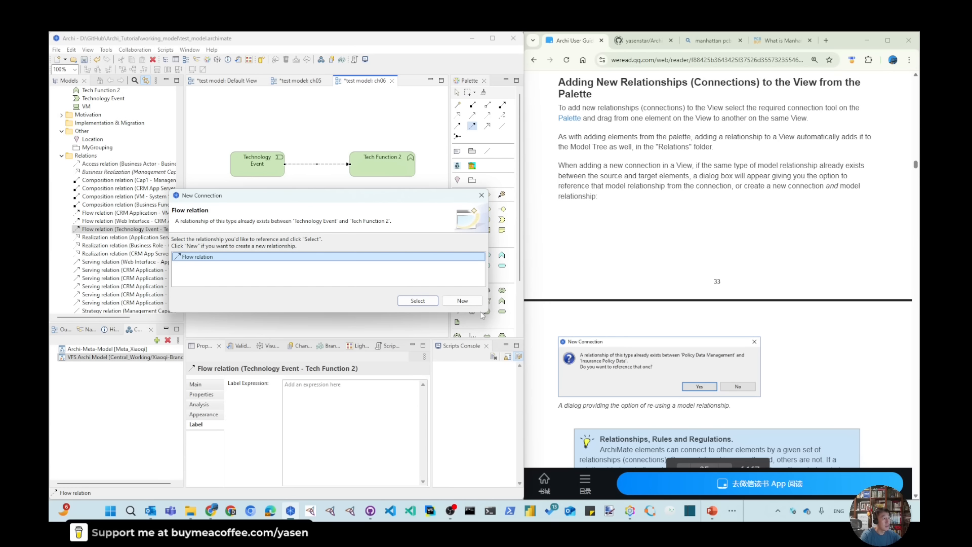
left_click(481, 196)
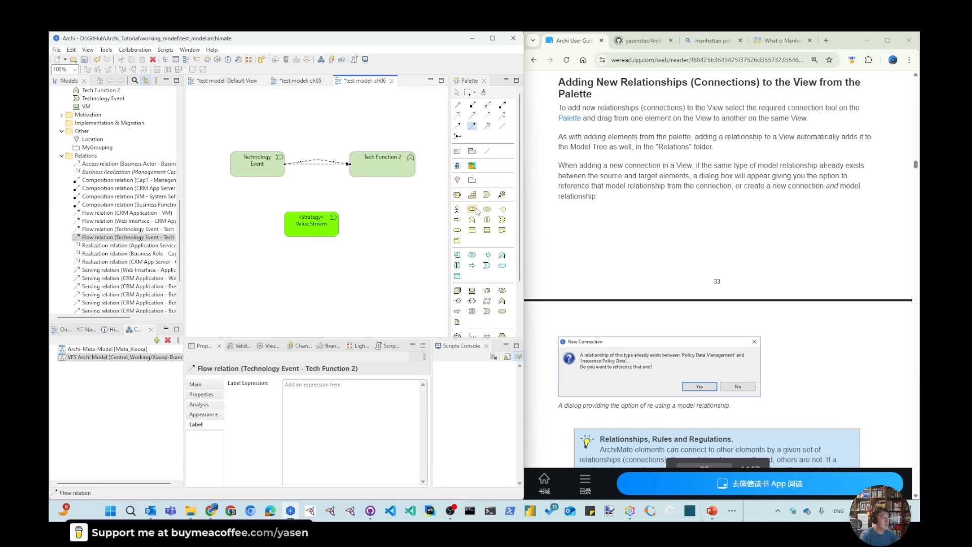
Open forum.archimatetool.com in a new browser tab, checking the user guide's New Connection dialog picture while it loads.
left_click(826, 40)
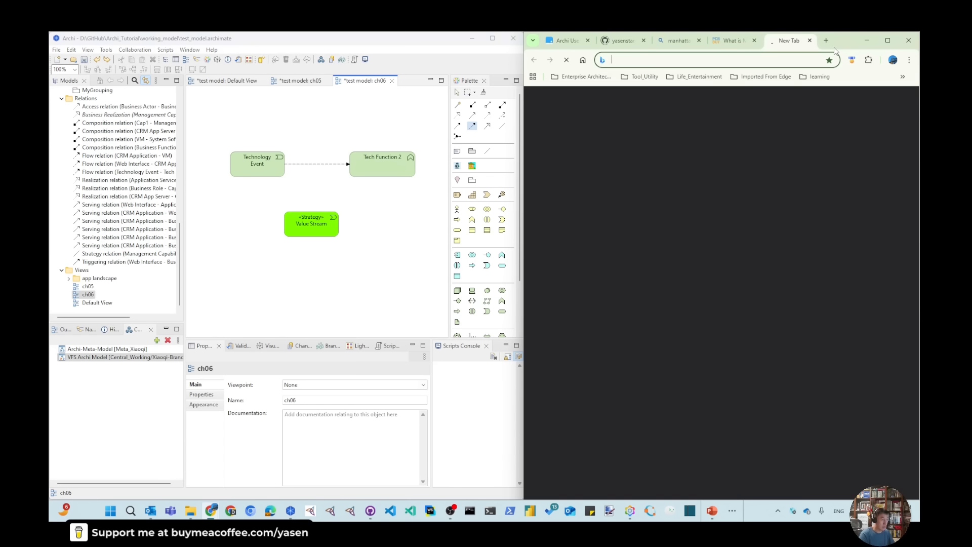
type("forum.archimatetool.com")
key("Return")
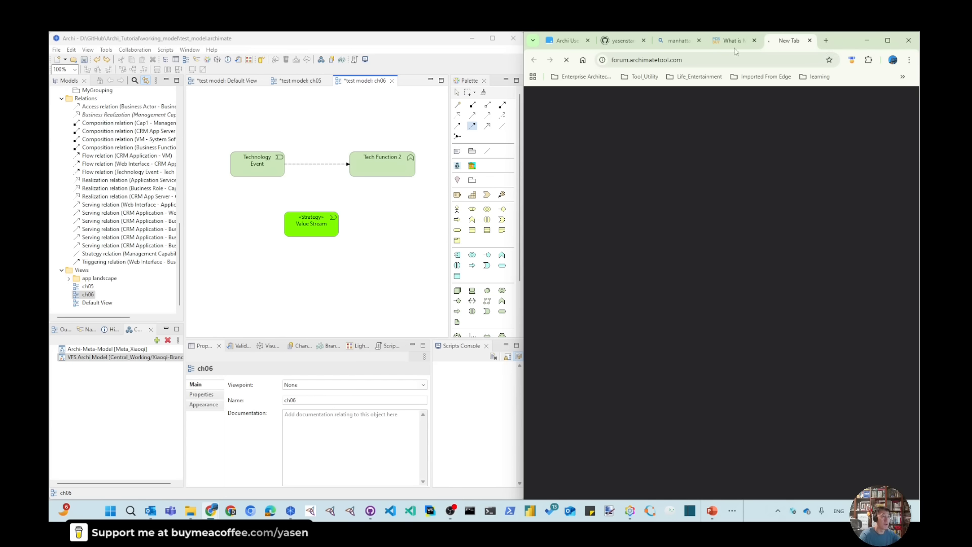
left_click(564, 40)
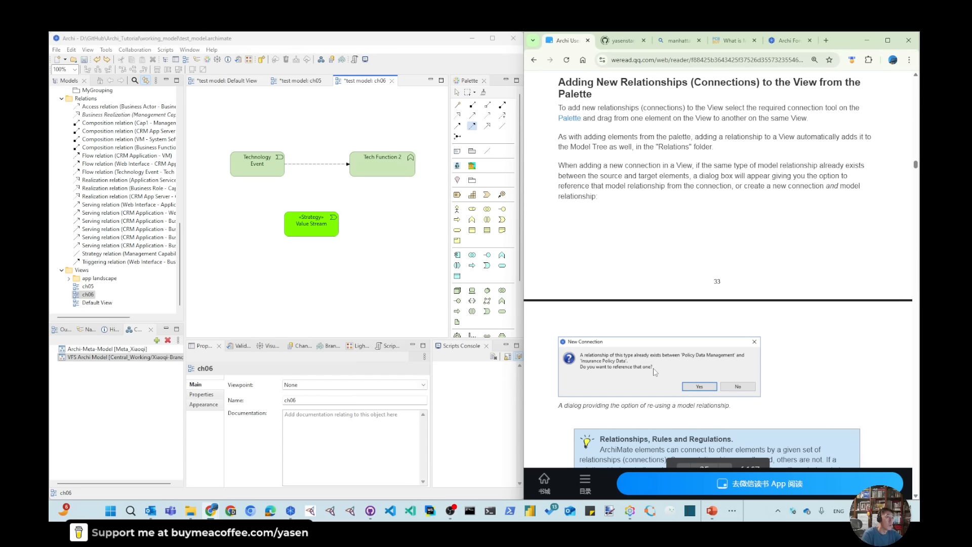
left_click(775, 41)
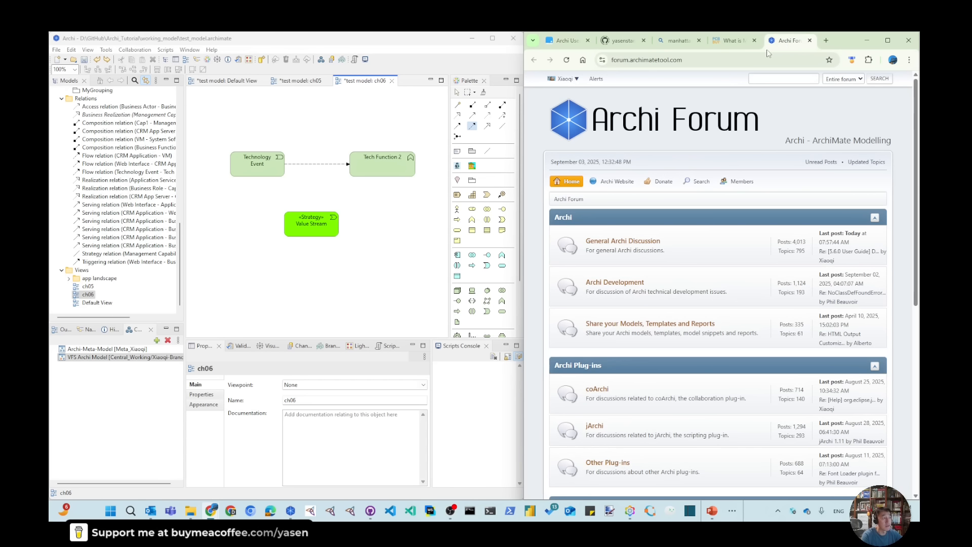
Open the recent forum topic about the user guide's "option of re-using relationship" dialog (p34) and read the report and its reply.
scroll(706, 280, "down", 7)
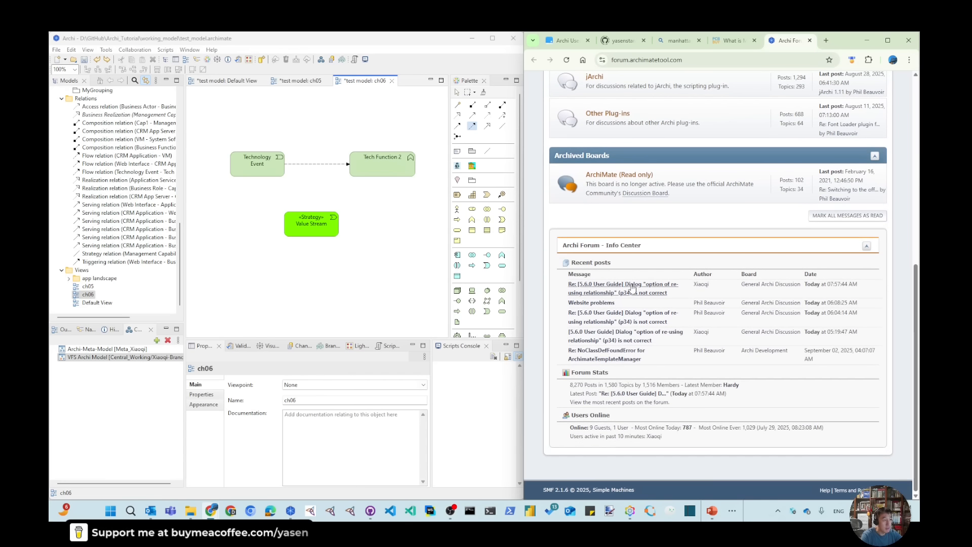
left_click(617, 293)
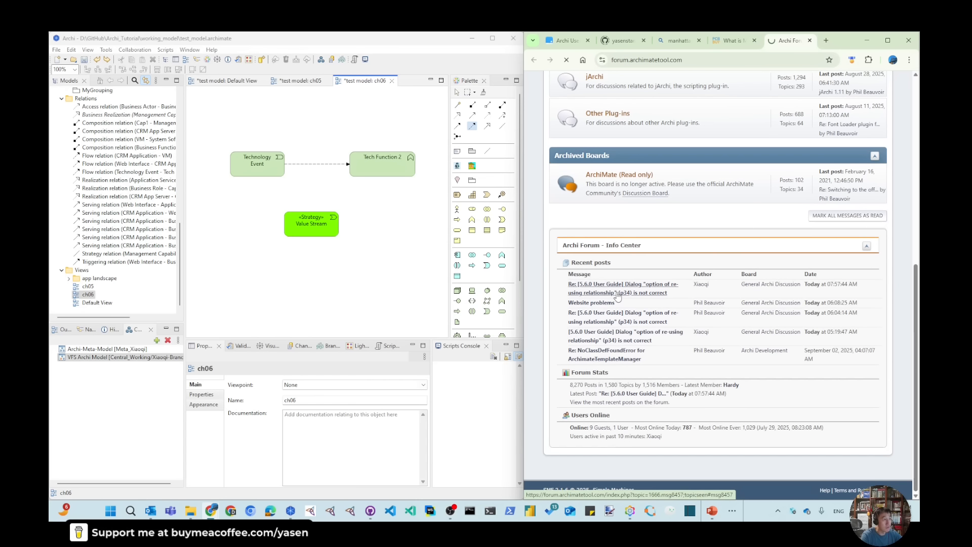
scroll(648, 220, "up", 5)
scroll(648, 220, "up", 4)
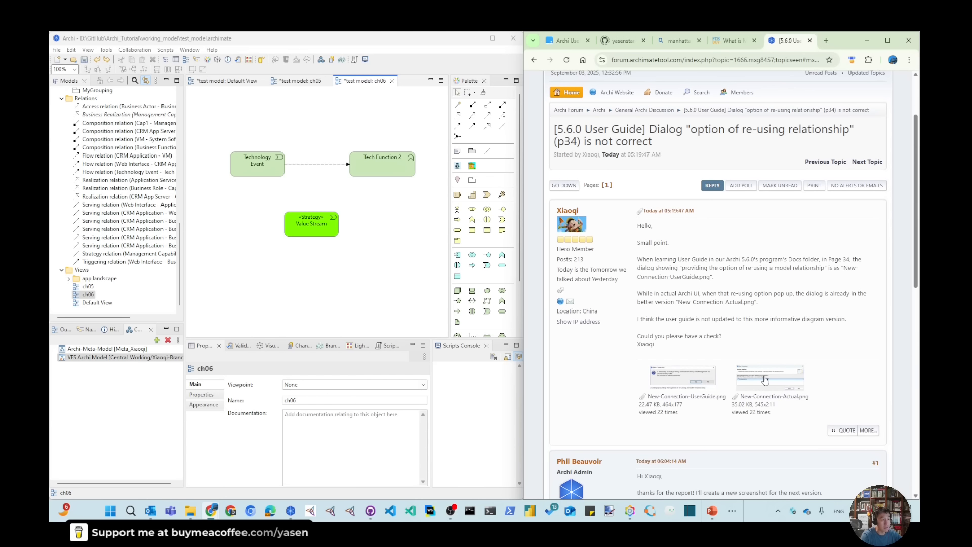
scroll(652, 350, "down", 3)
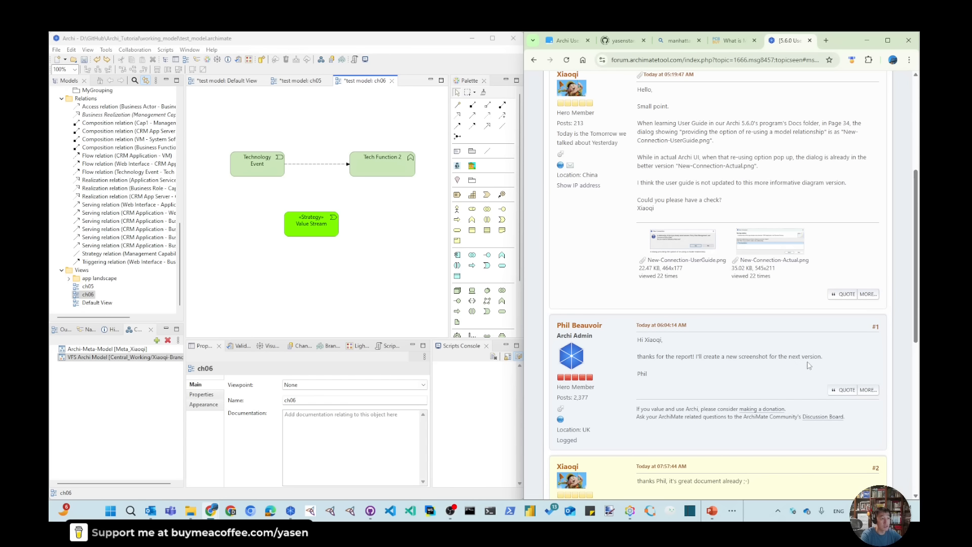
Review the user guide's Relationships, Rules and Regulations note, and select the "06.14 Information about Connections" node in the Freeplane mind map.
left_click(561, 43)
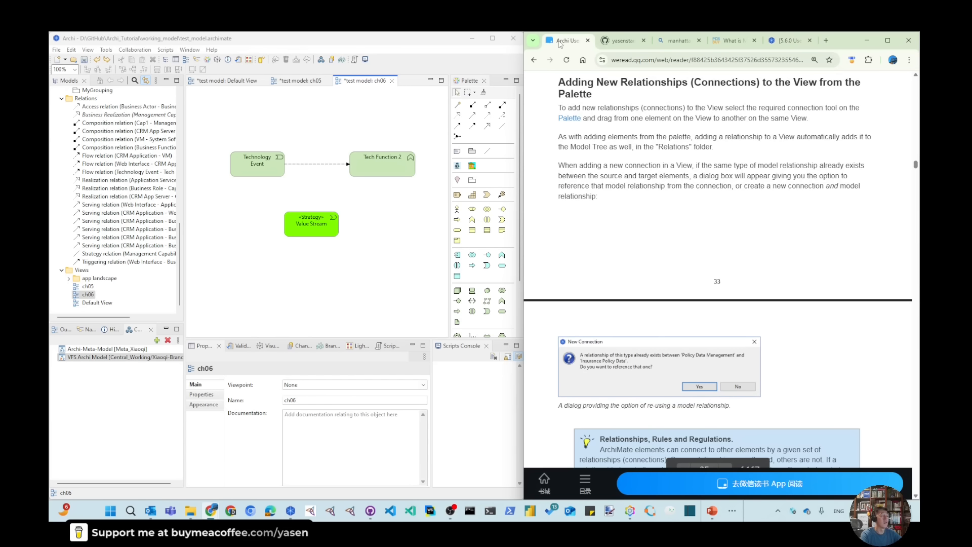
scroll(697, 222, "down", 2)
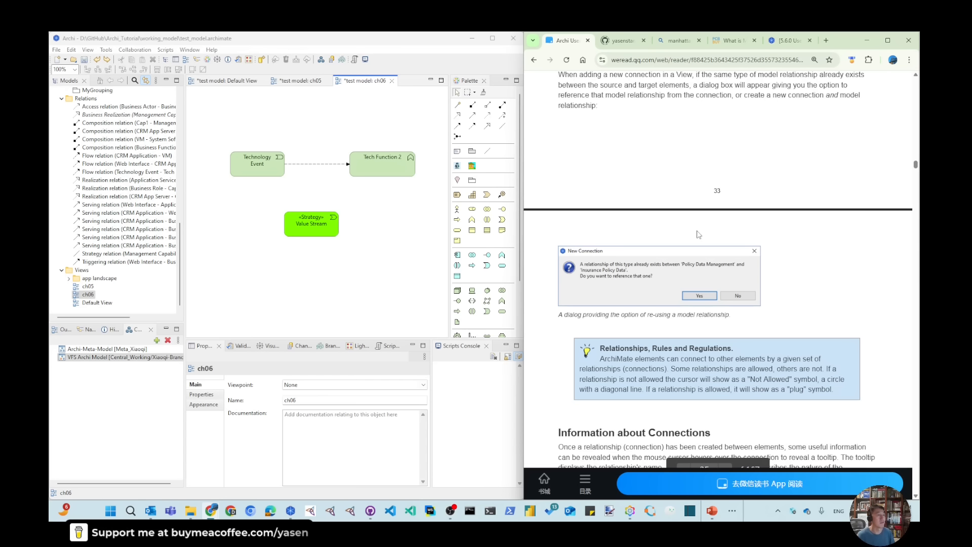
left_click(630, 510)
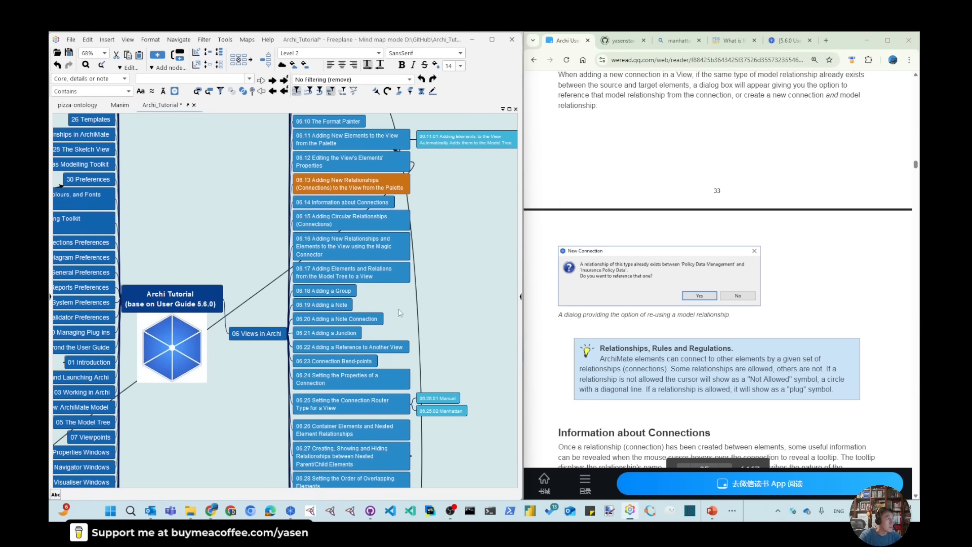
left_click(319, 203)
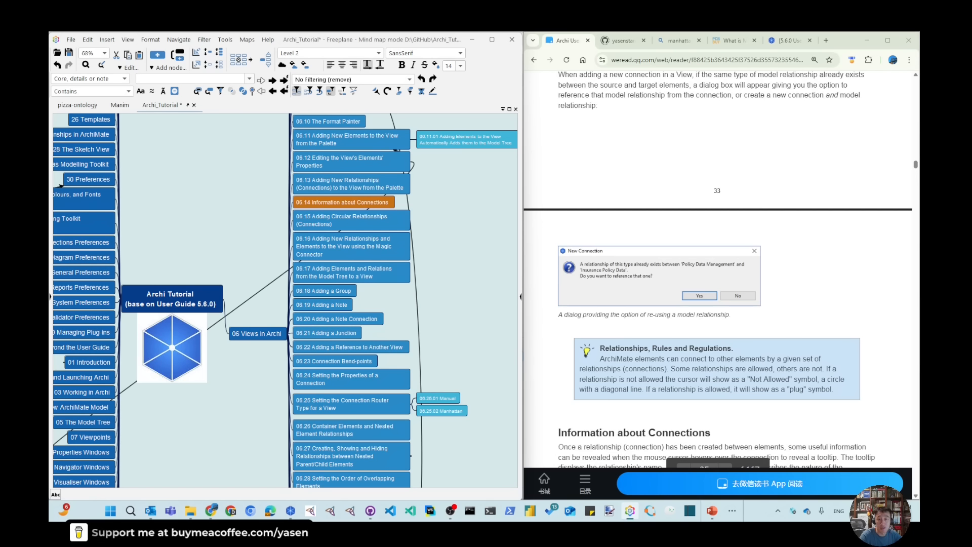